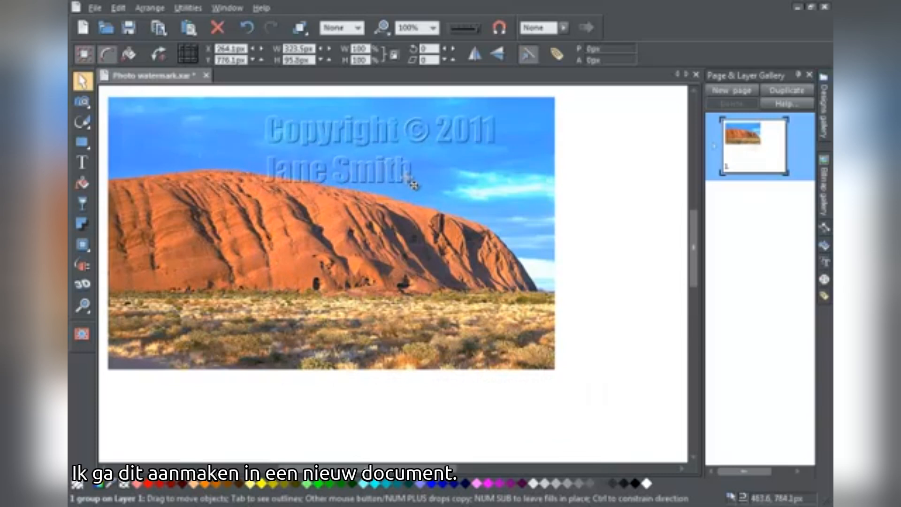
Create a new document and add a two-line text reading "Copyright © 2011" with the owner's full name beneath it
click(217, 27)
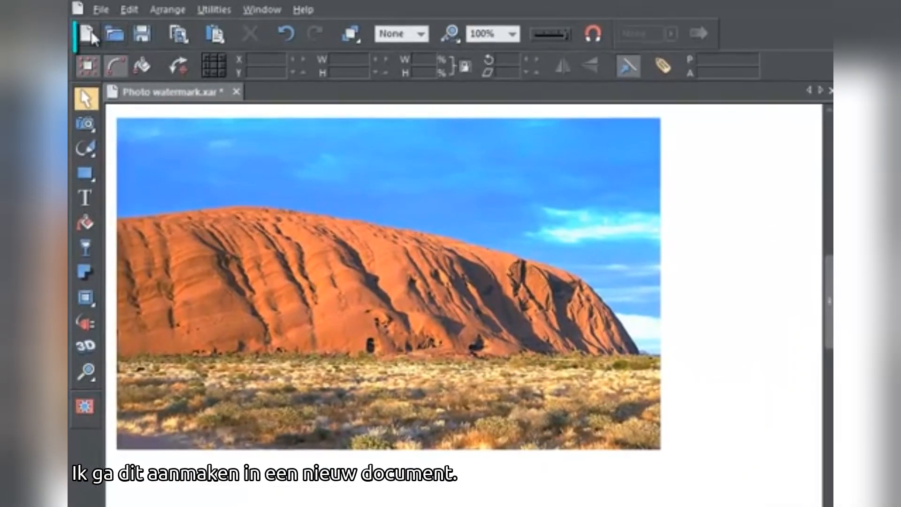
click(85, 32)
click(84, 188)
click(205, 249)
text(Copy)
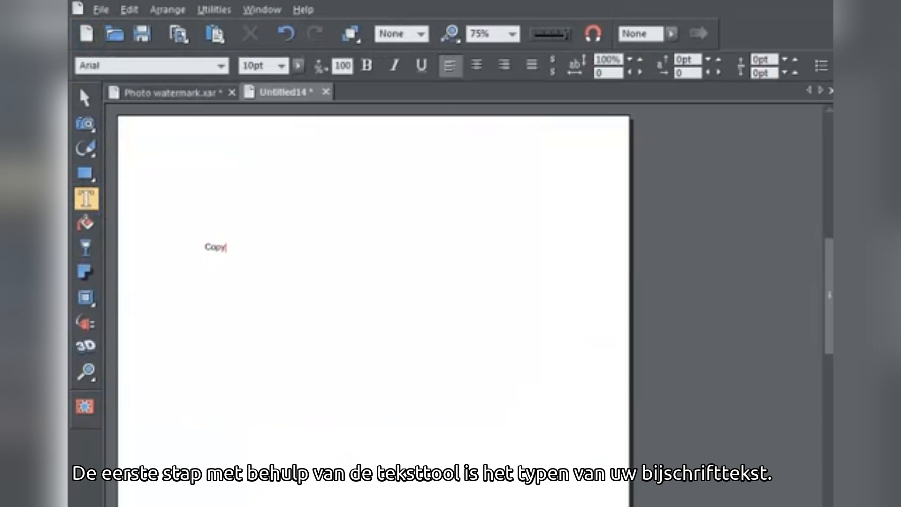
text(right © 2011)
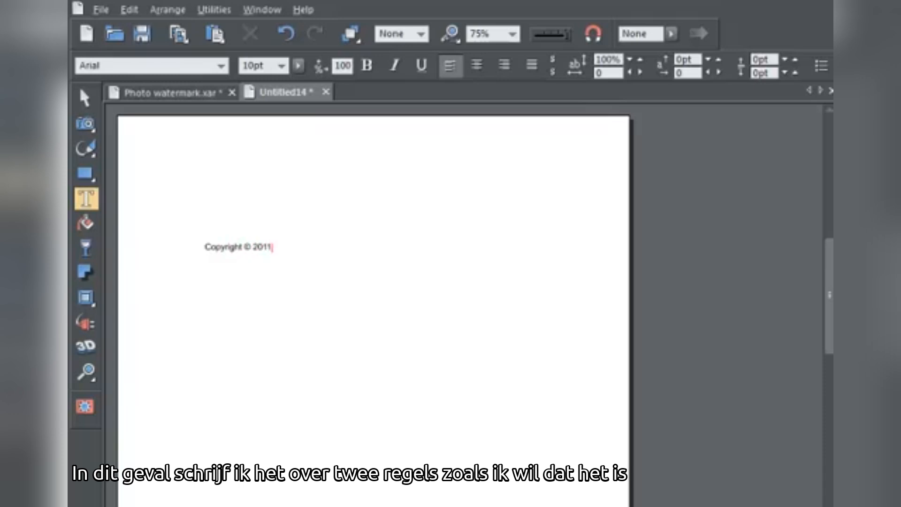
key(Return)
text(Jane)
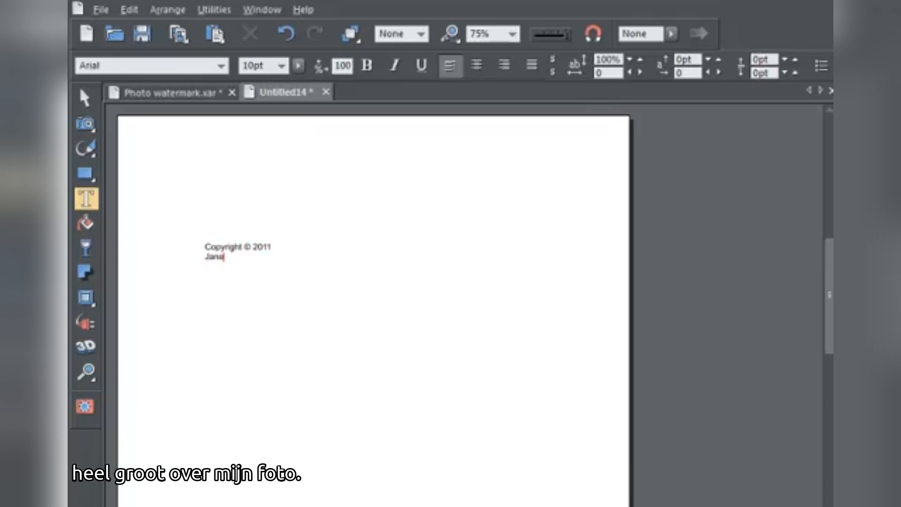
text( Smith)
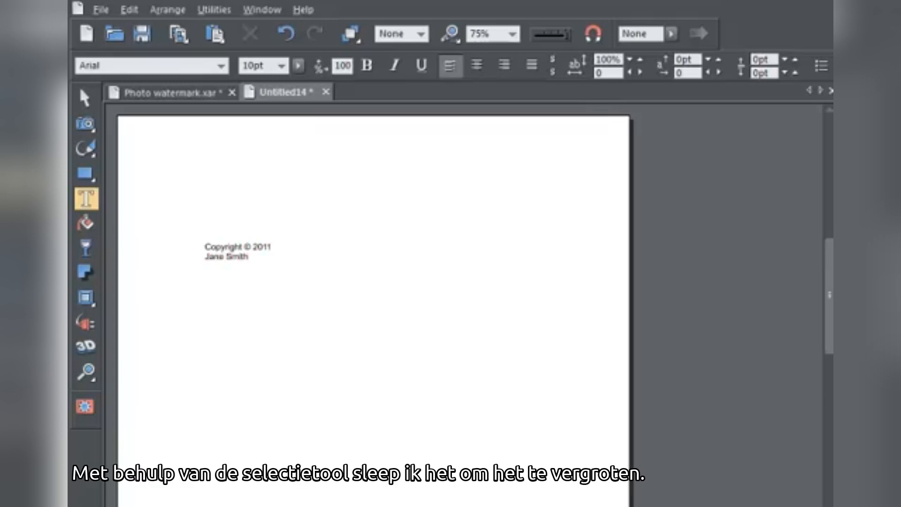
Enlarge the copyright text to about 537 px wide and apply a heavy bold font from the font gallery
click(85, 98)
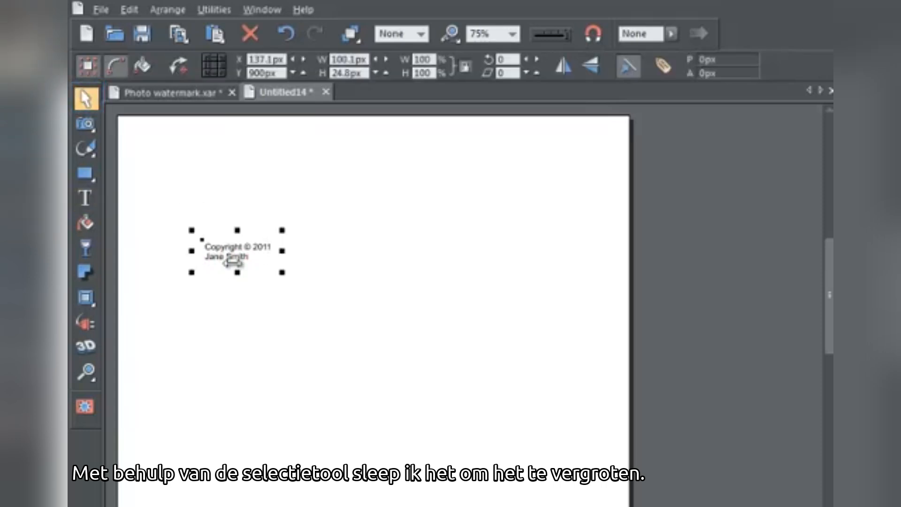
drag(282, 272, 563, 340)
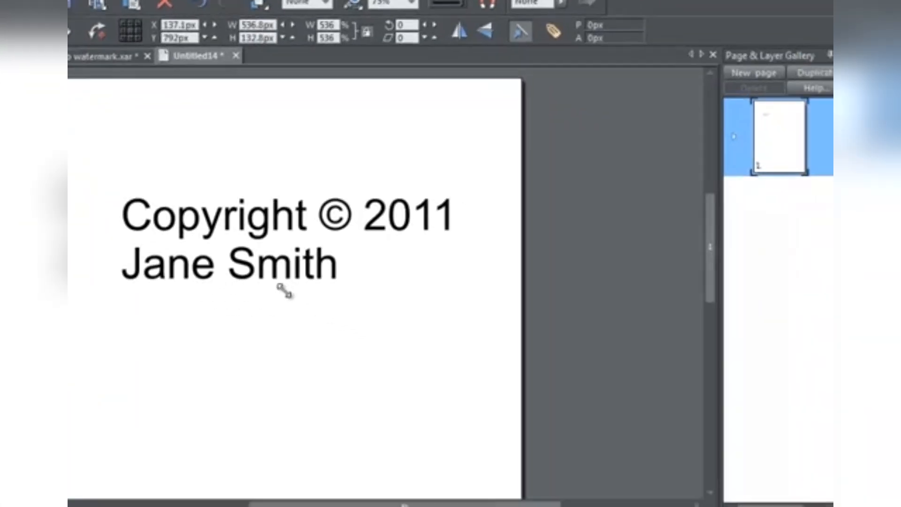
click(823, 256)
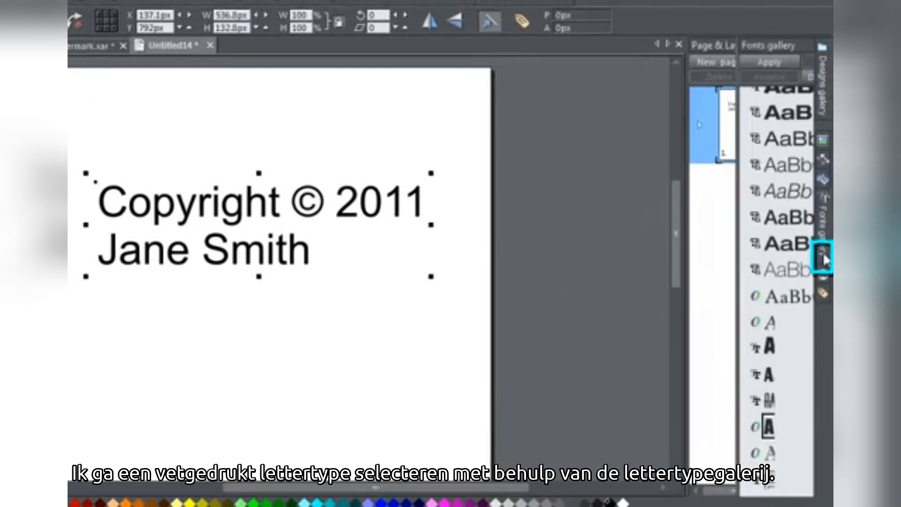
double_click(581, 427)
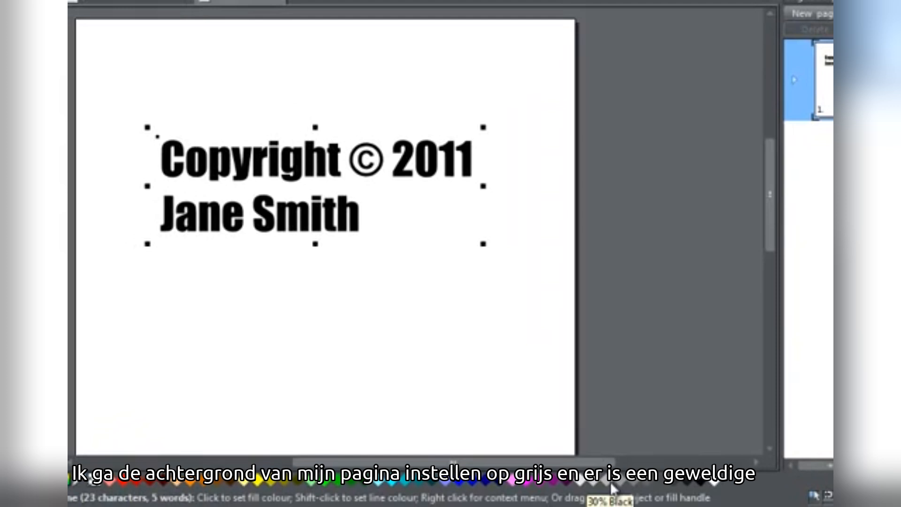
Set the page background to 30% Black and copy the copyright text to the clipboard
drag(611, 488, 476, 392)
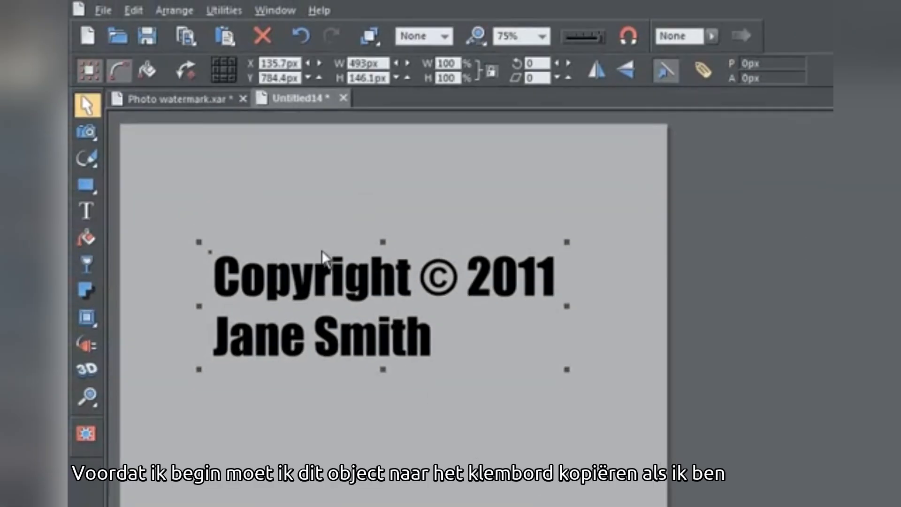
click(140, 10)
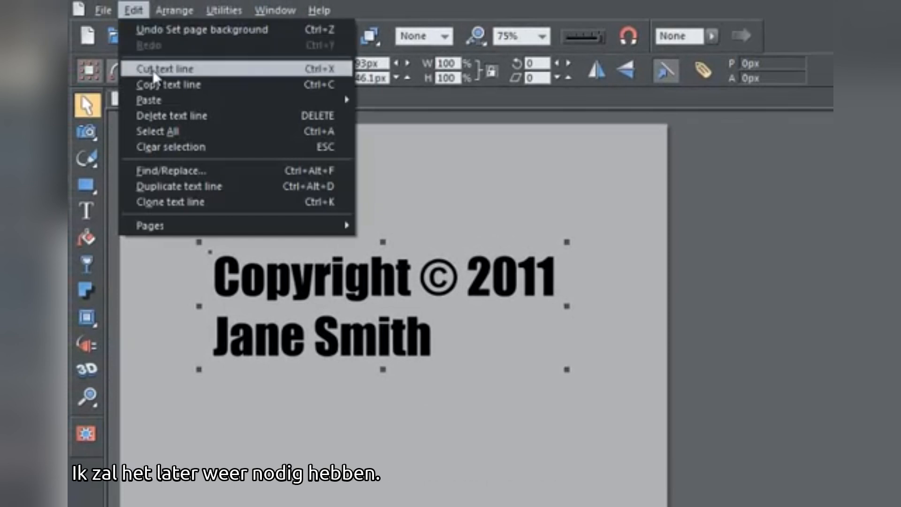
click(159, 83)
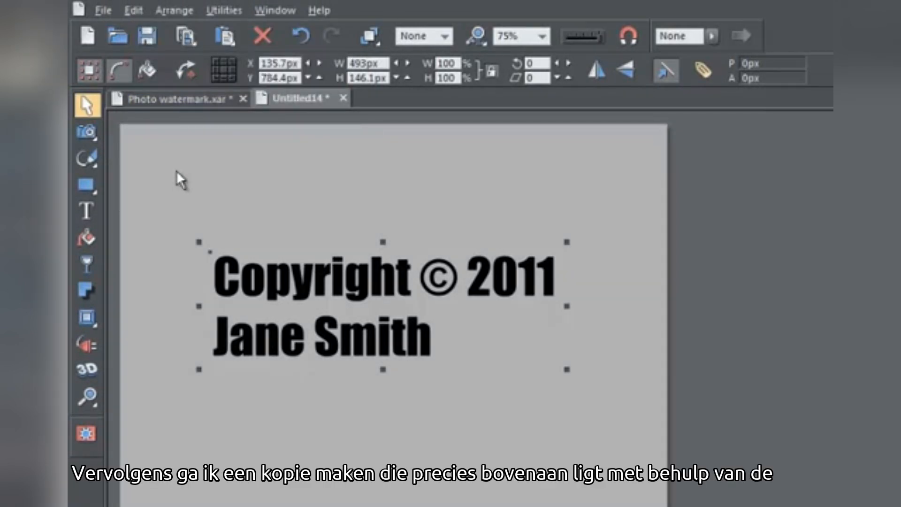
Clone the black text in place, nudge the clone one pixel up and one pixel left, and colour it white
click(133, 10)
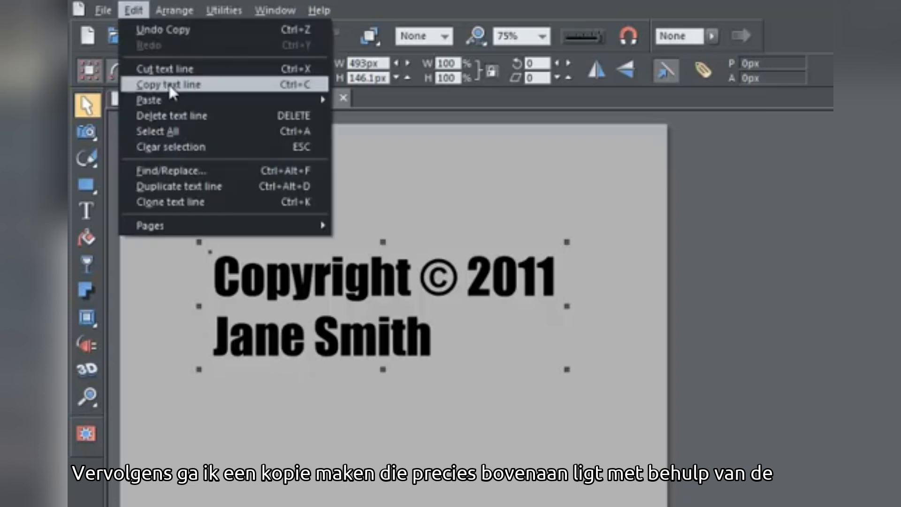
click(230, 202)
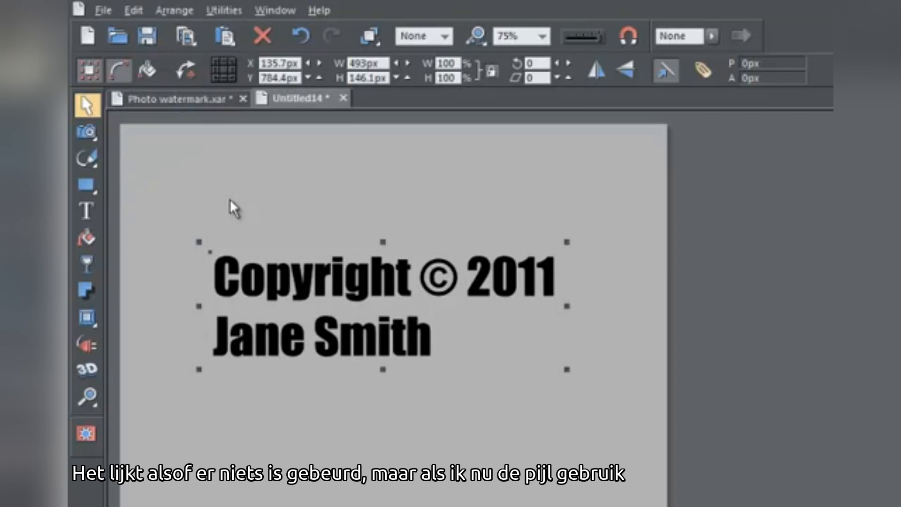
key(Up)
key(Left)
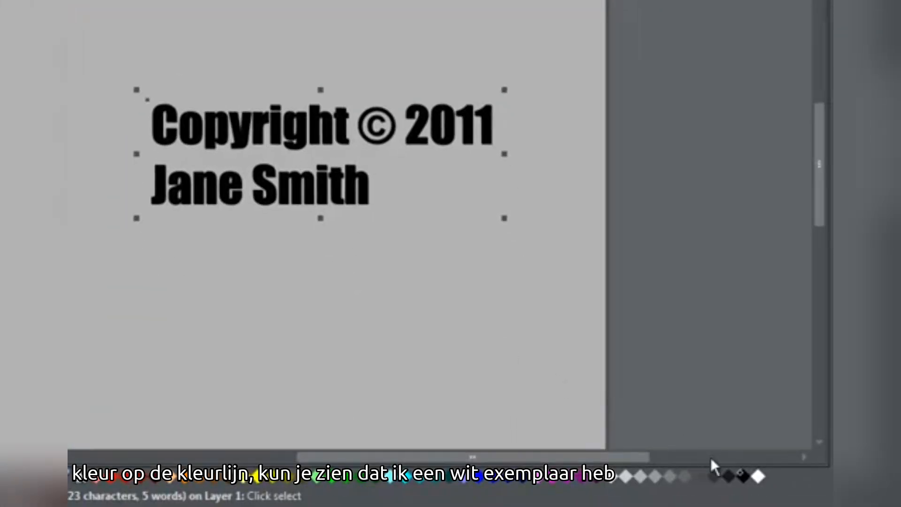
click(758, 476)
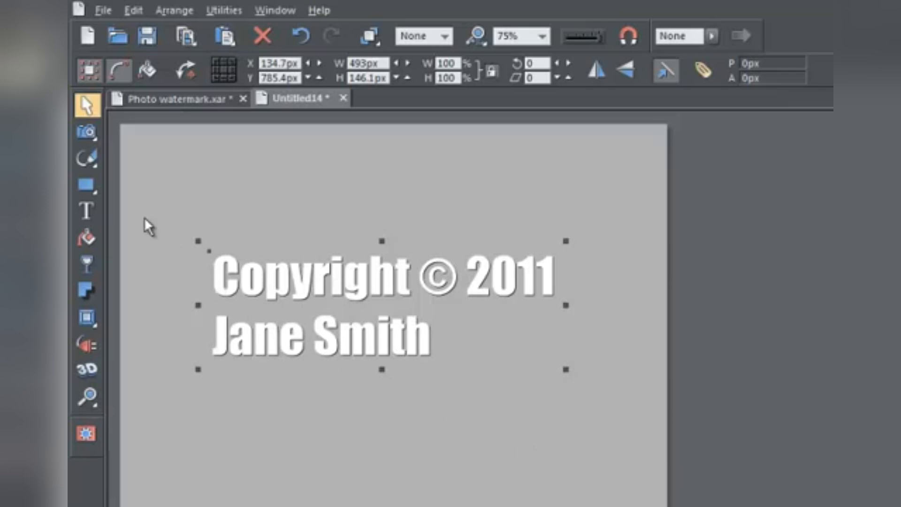
Select both overlapping text copies and subtract the white top shape from the black one
drag(144, 217, 612, 420)
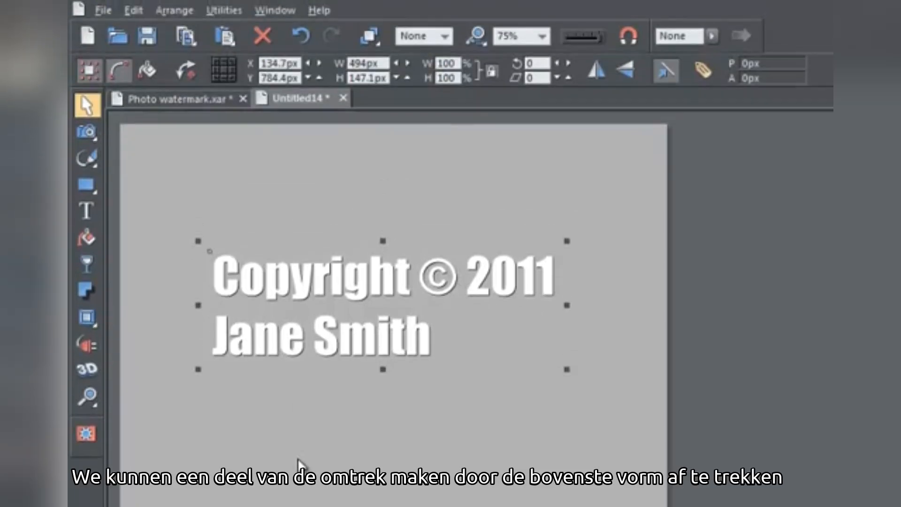
click(174, 11)
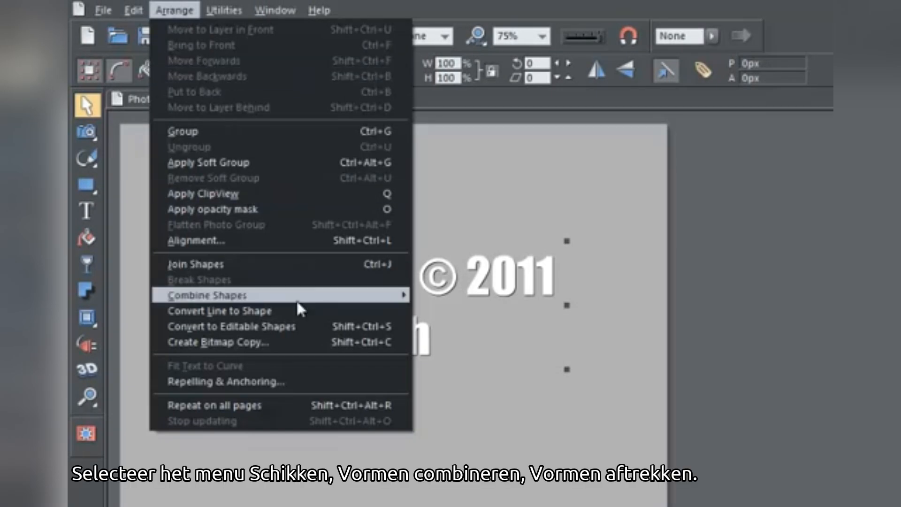
mouse_move(323, 300)
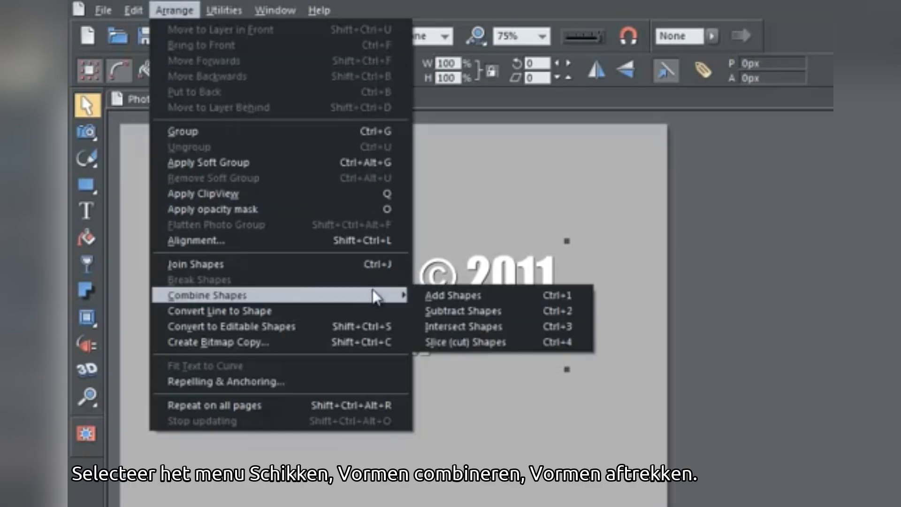
click(521, 311)
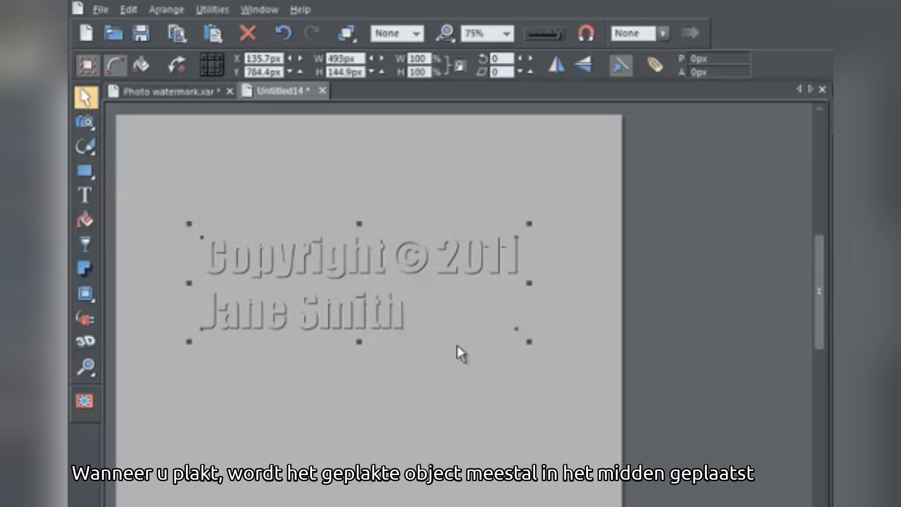
Paste the copied text at its original position over the dark outline and colour it white
key(ctrl+v)
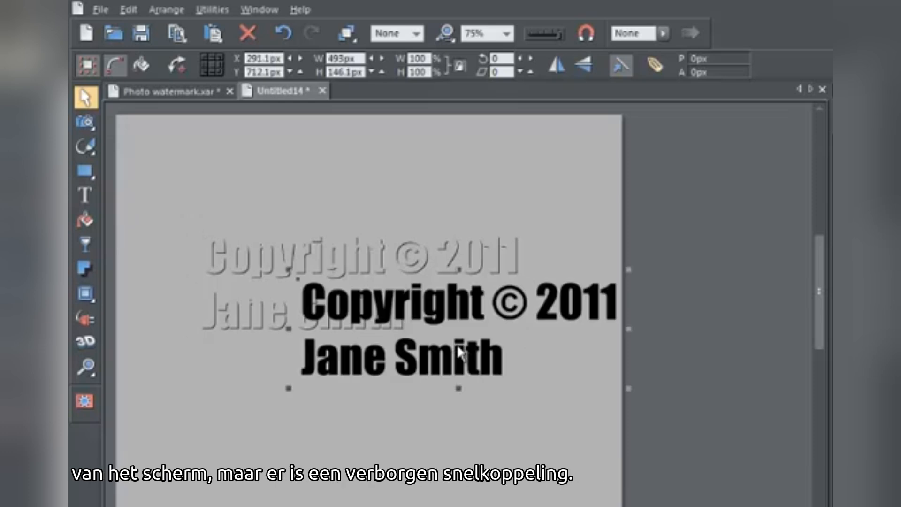
key(ctrl+z)
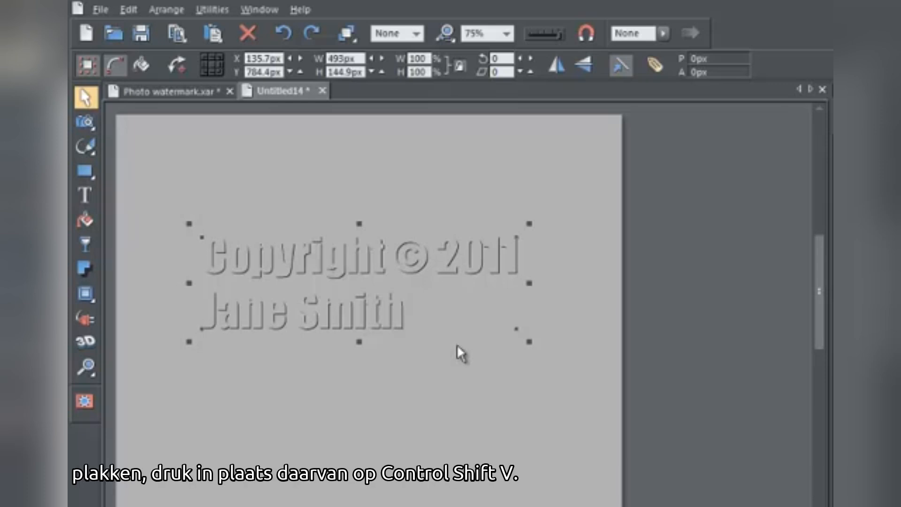
key(ctrl+shift+v)
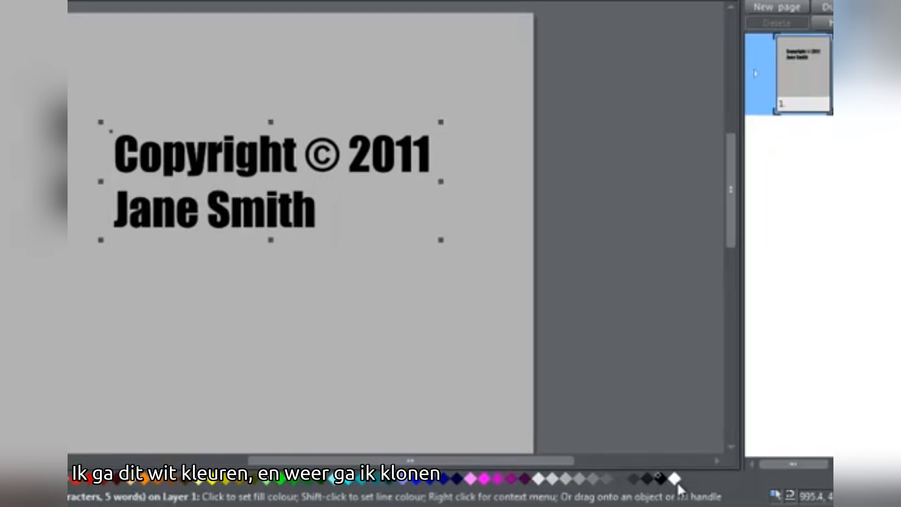
click(676, 481)
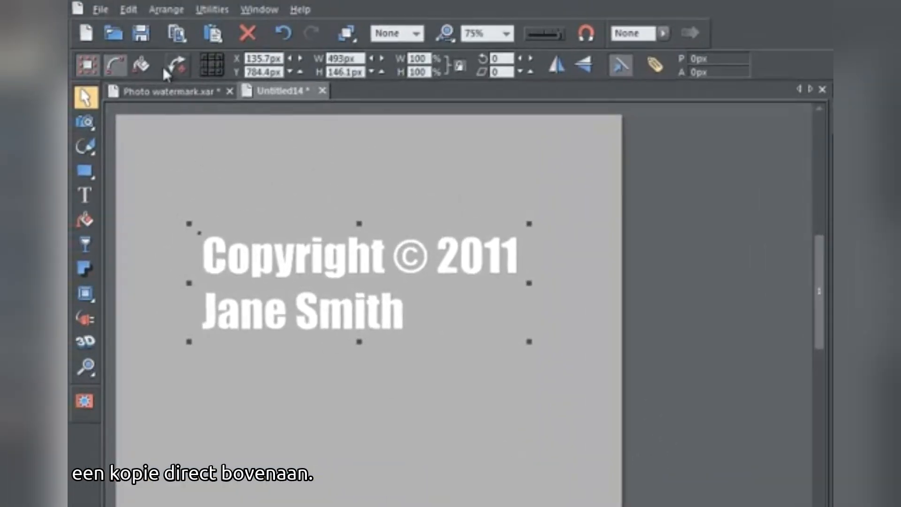
Clone the white text in place, nudge the clone one pixel down and one pixel right, and colour it red
click(132, 13)
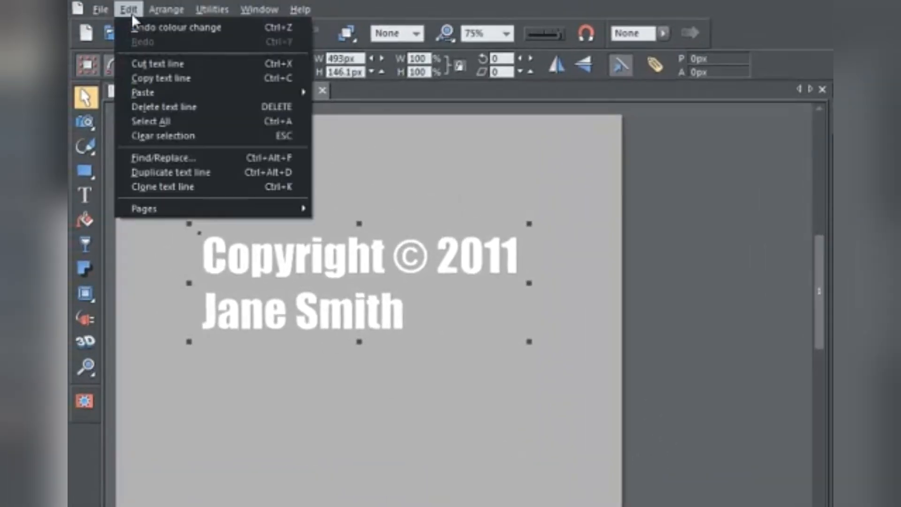
click(188, 186)
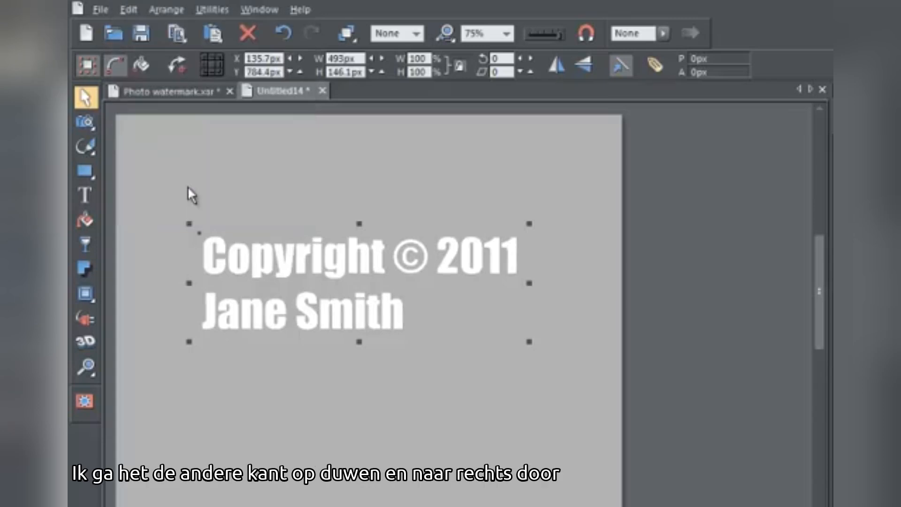
key(Down)
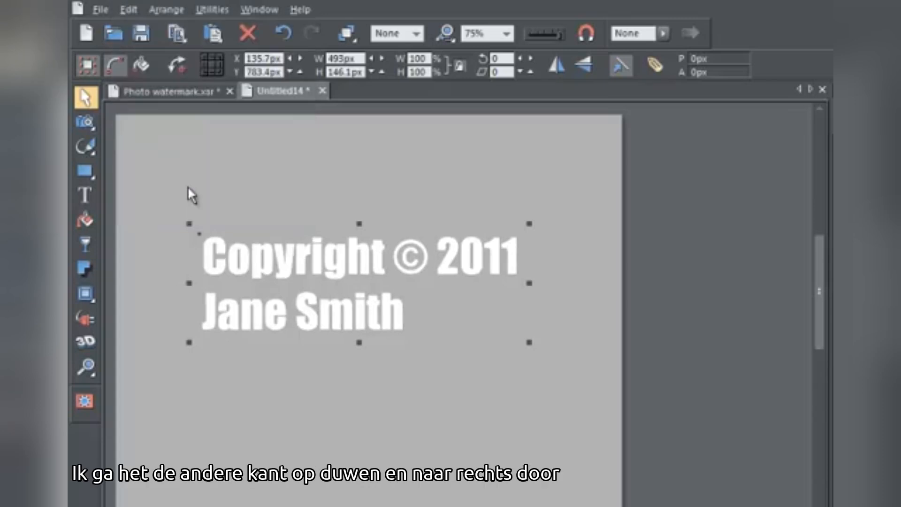
key(Right)
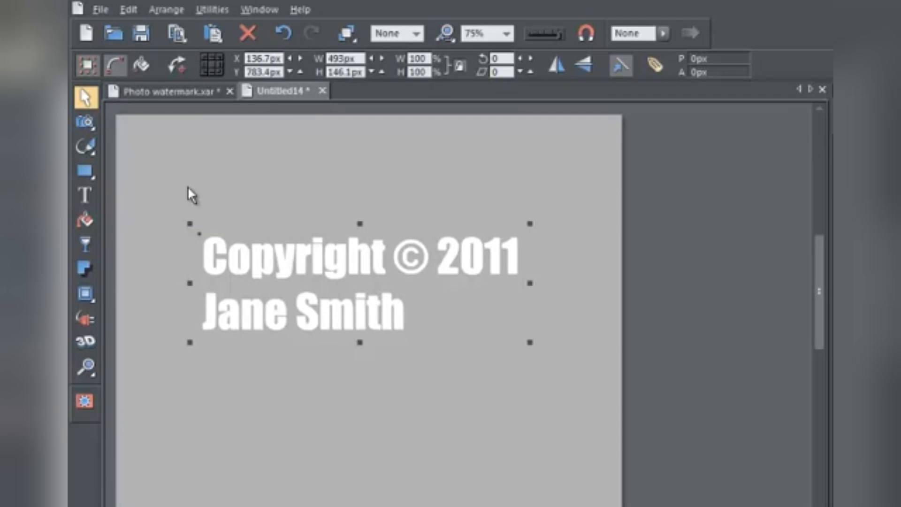
click(167, 483)
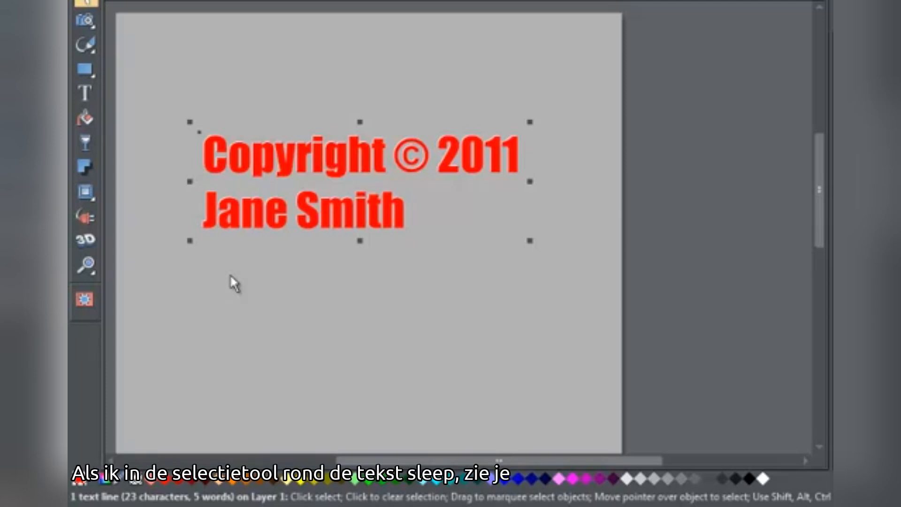
Select only the red text and the white text behind it, leaving the dark outline out of the selection
drag(142, 89, 547, 278)
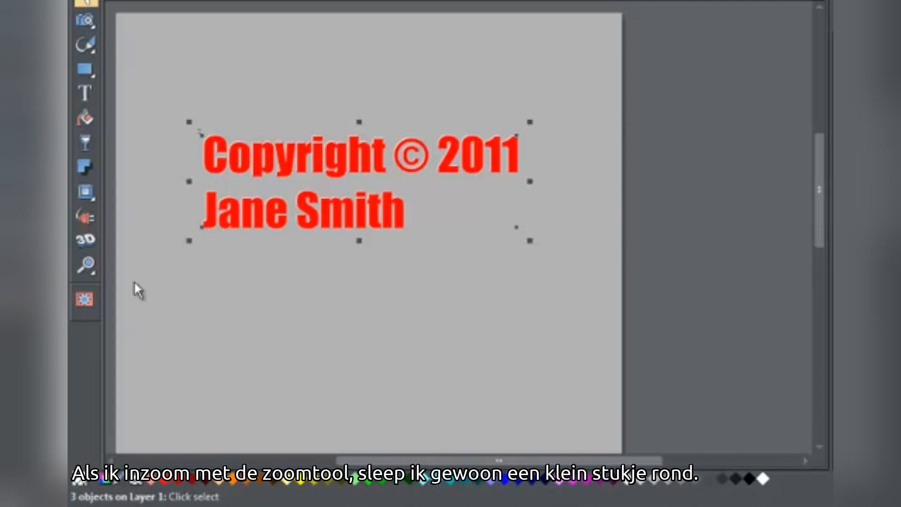
click(91, 264)
drag(198, 130, 241, 178)
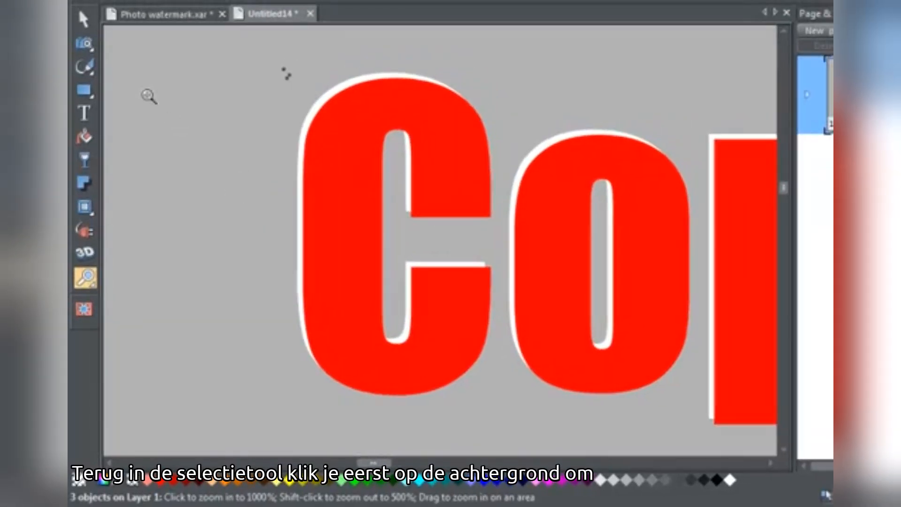
click(85, 20)
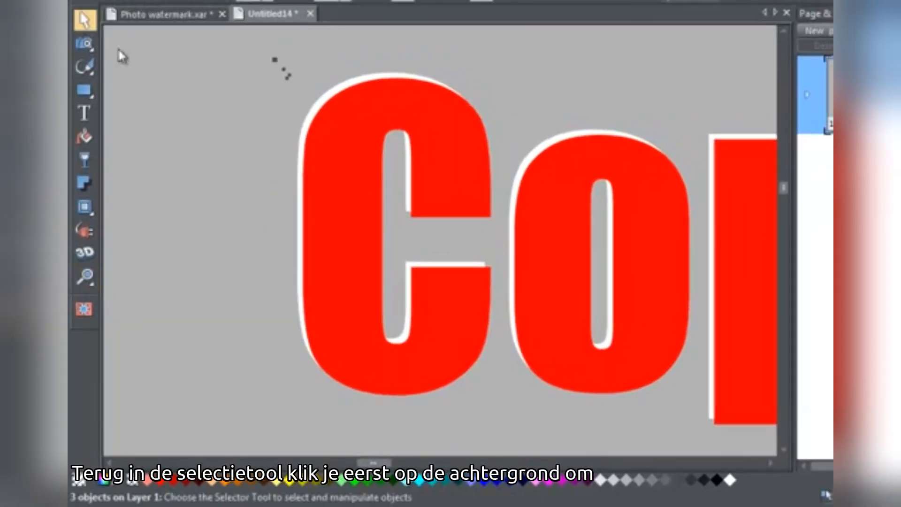
click(176, 78)
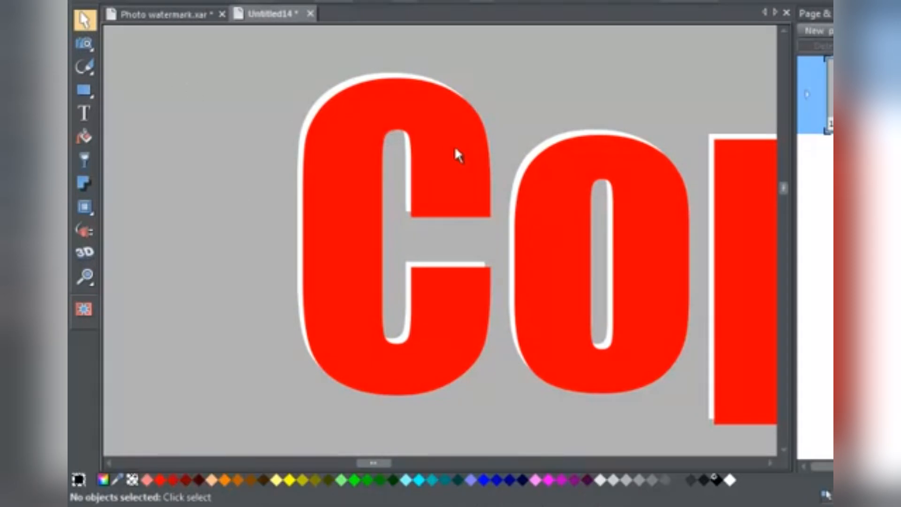
click(552, 190)
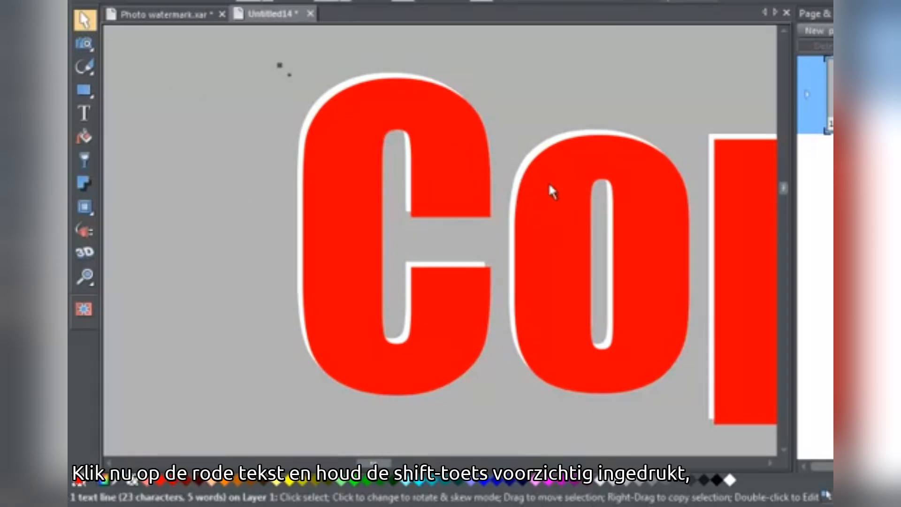
key(shift)
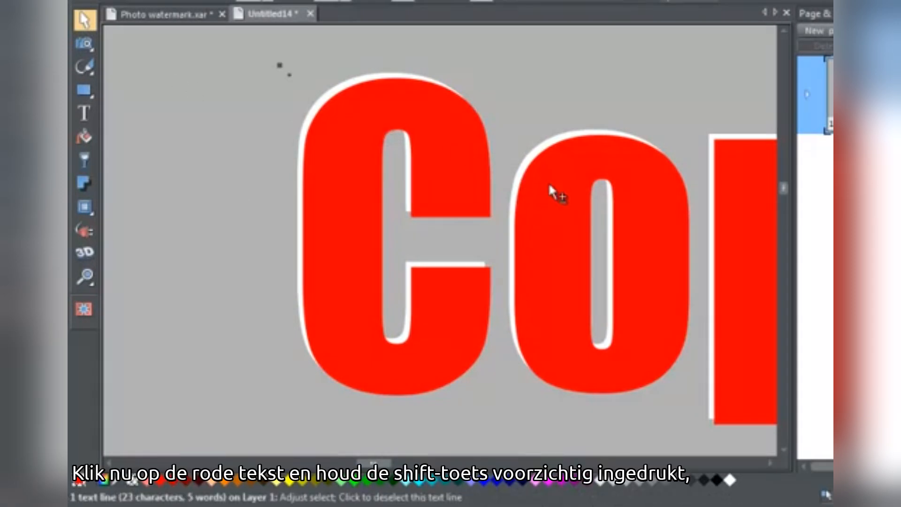
shift+click(533, 155)
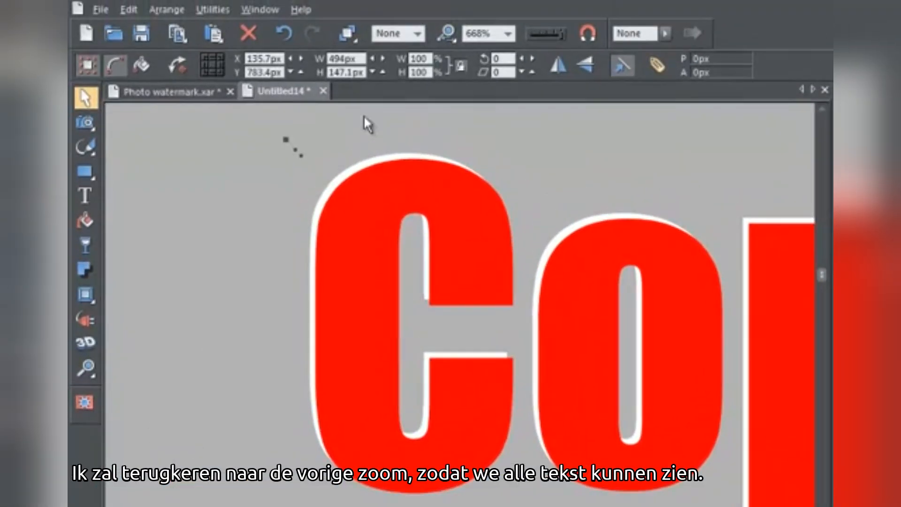
Subtract the red top text from the white text to leave a thin white outline
click(446, 33)
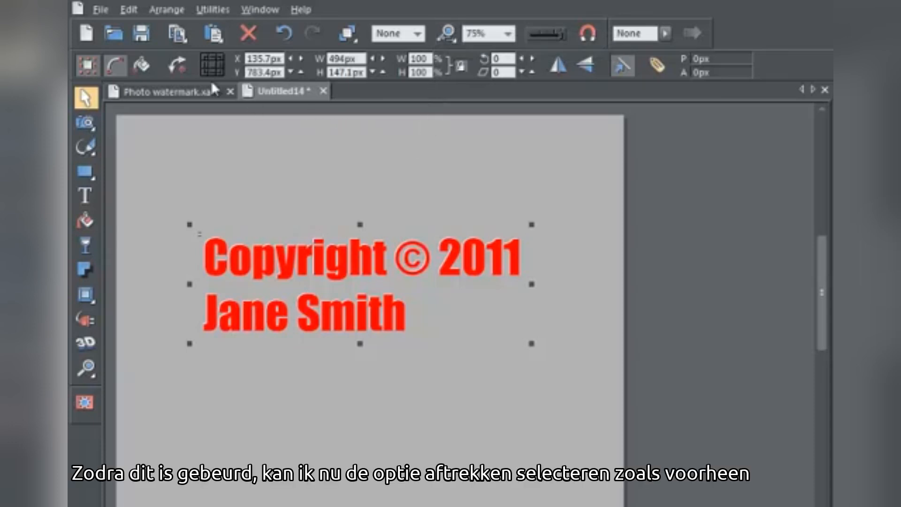
click(170, 9)
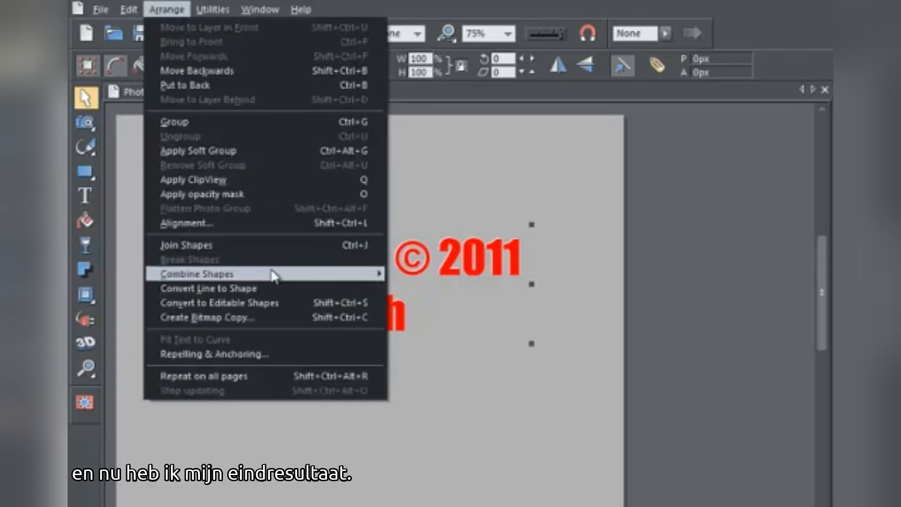
mouse_move(273, 275)
click(441, 290)
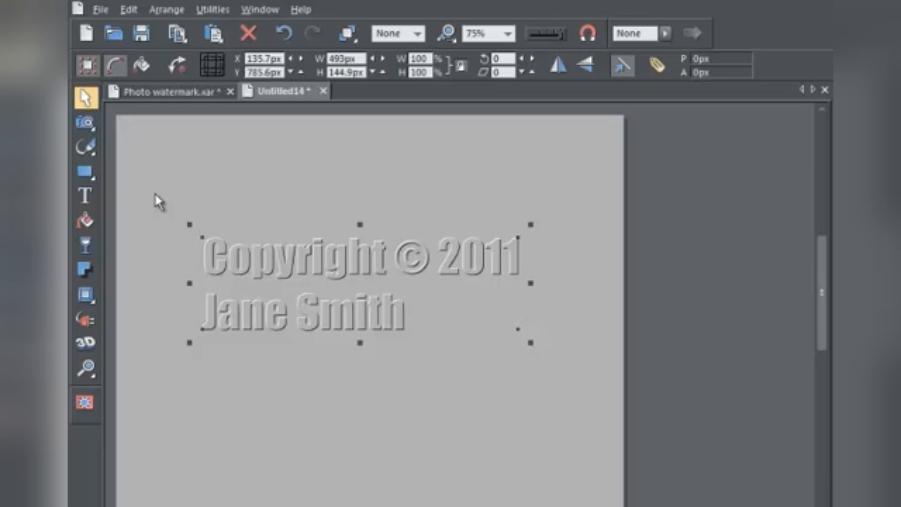
Select the dark and white outline shapes together and group them
drag(154, 193, 558, 387)
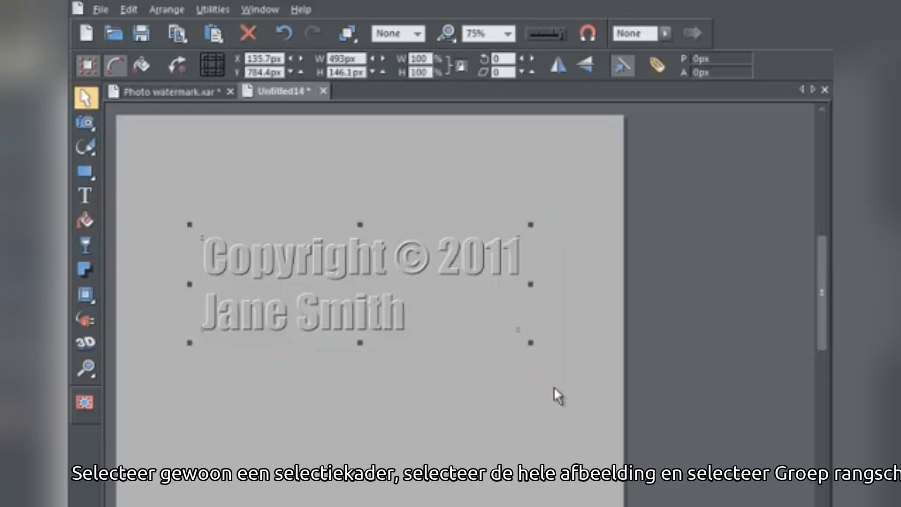
click(183, 11)
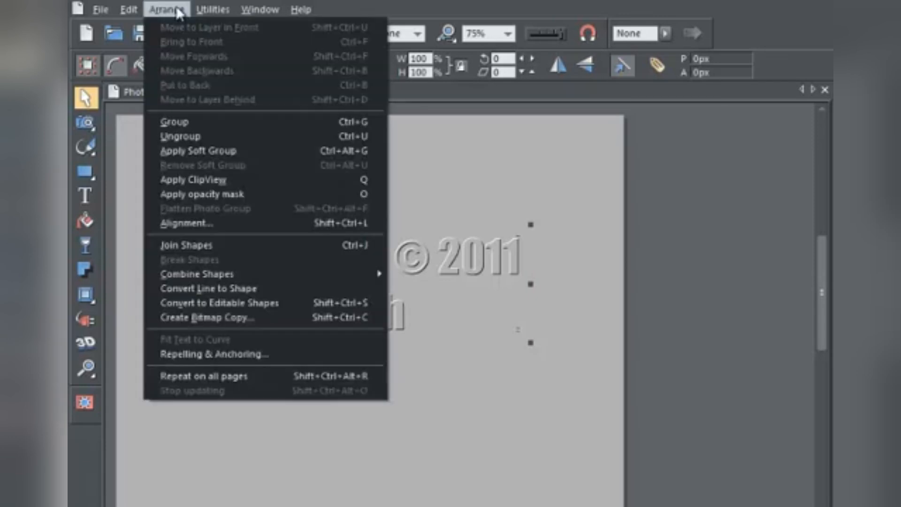
click(180, 120)
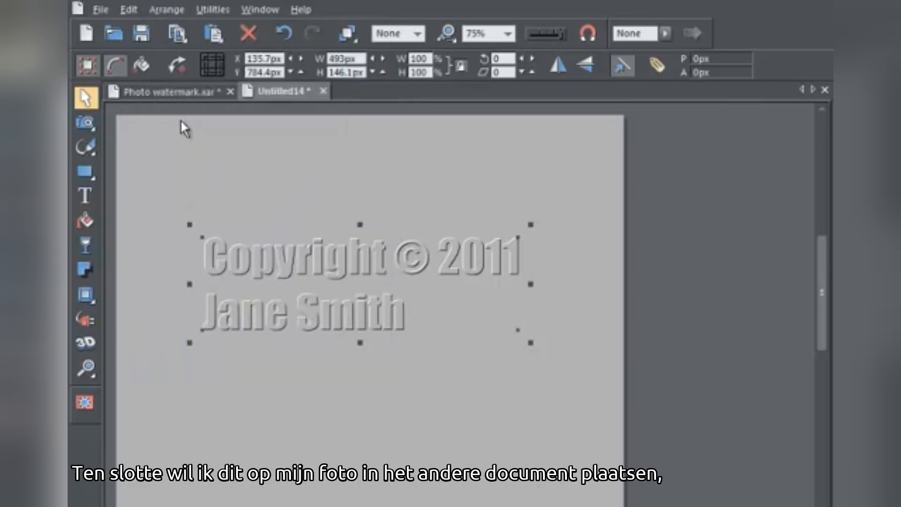
Copy the grouped watermark and paste it into the Photo watermark.xar document
click(135, 11)
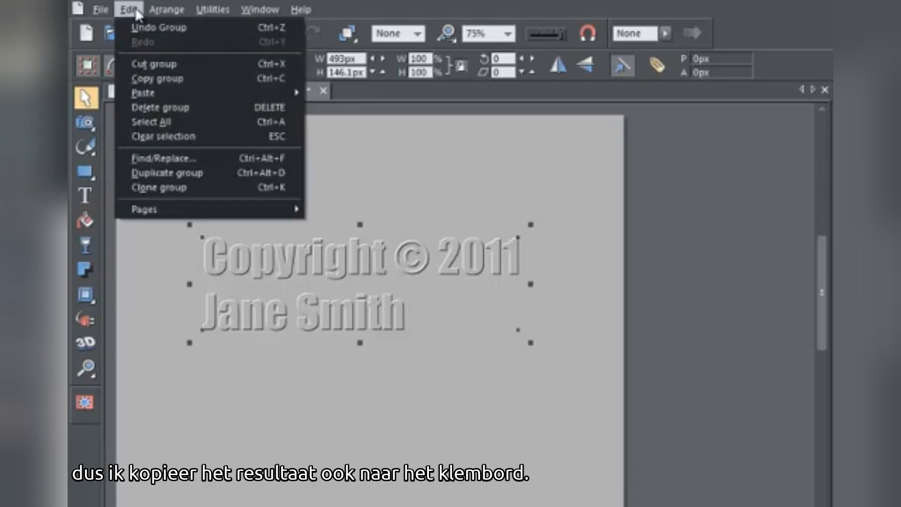
click(173, 80)
click(175, 90)
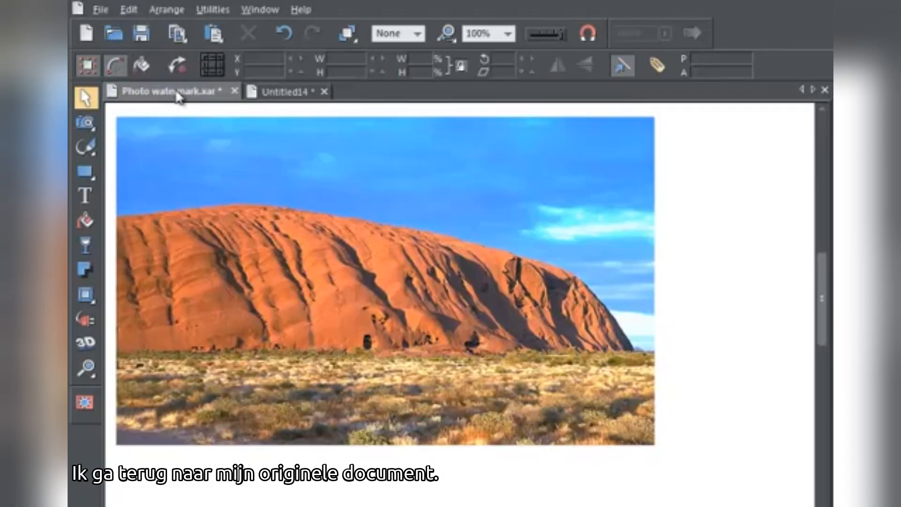
click(132, 14)
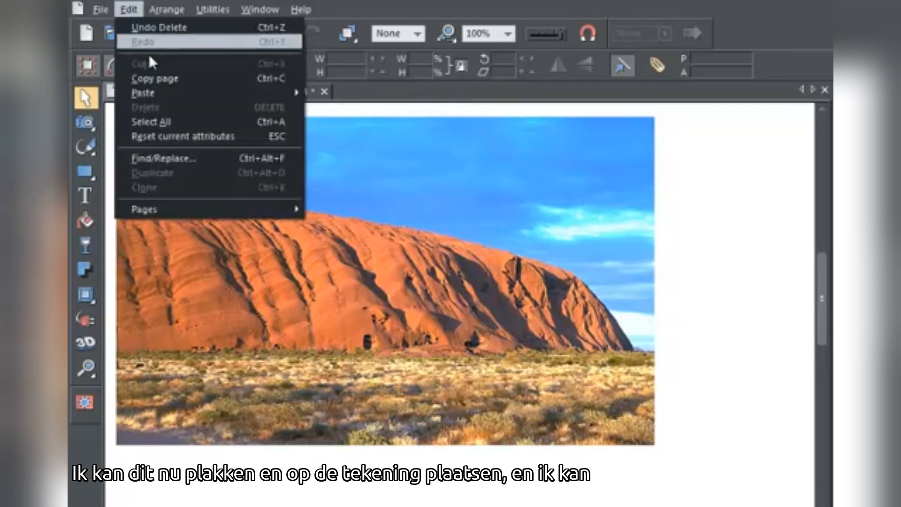
mouse_move(301, 94)
click(341, 94)
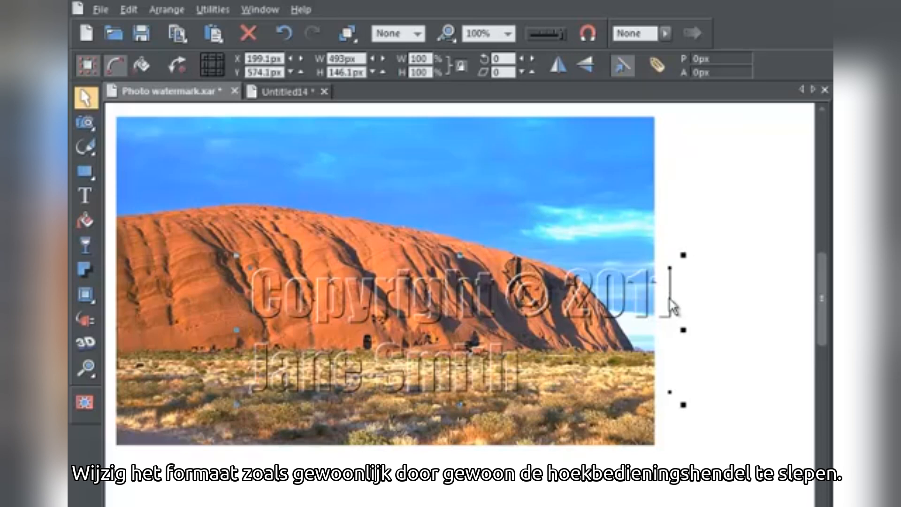
Scale the watermark down proportionally to about 358 px wide and move it to the photo's upper-left corner
drag(670, 298, 700, 191)
drag(716, 143, 600, 177)
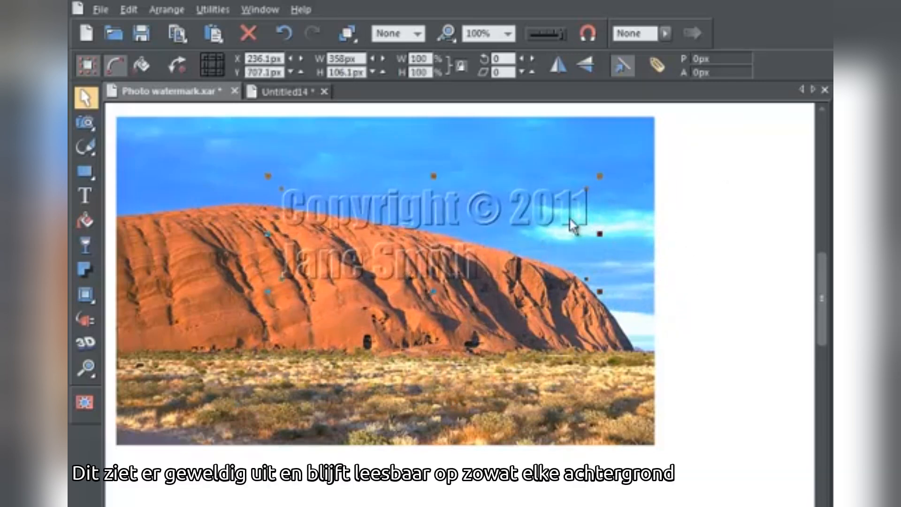
drag(557, 221, 426, 171)
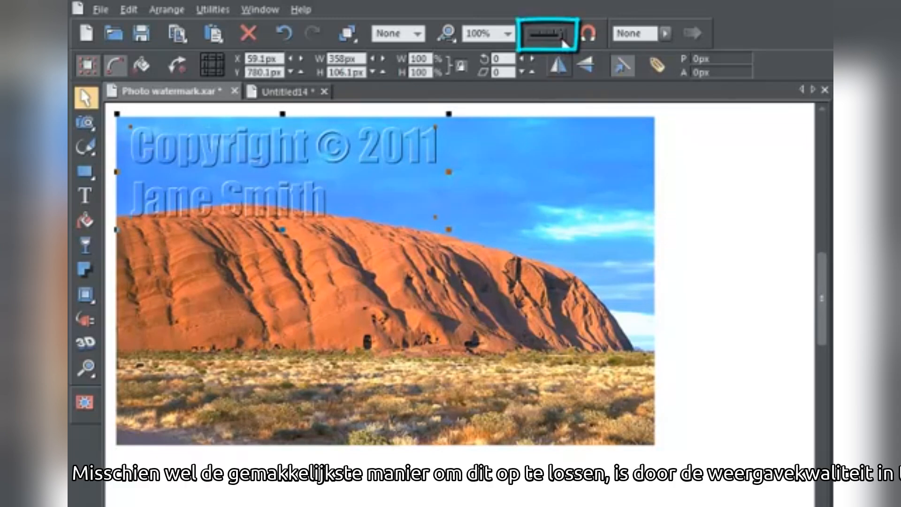
Reduce the display quality to outlines, move the watermark to the photo's upper-right corner, and restore full display quality
drag(564, 42, 533, 42)
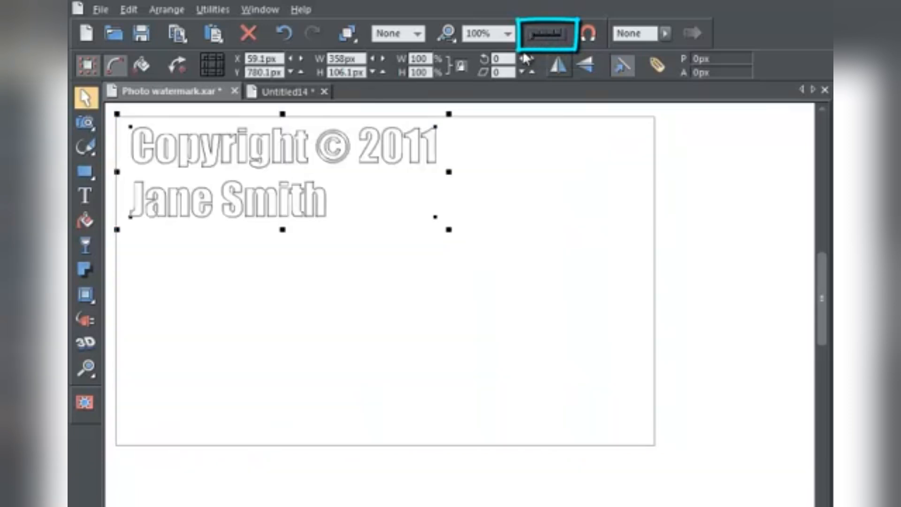
drag(324, 213, 528, 217)
drag(533, 43, 563, 40)
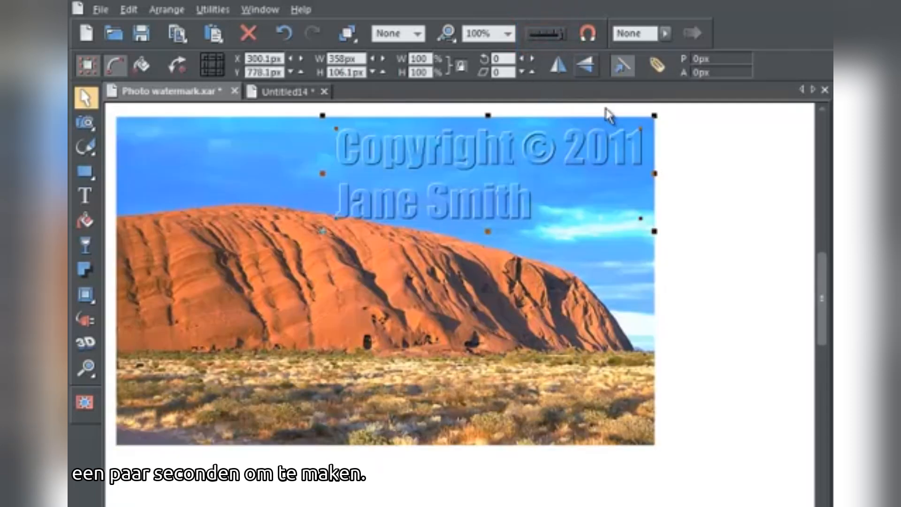
click(689, 210)
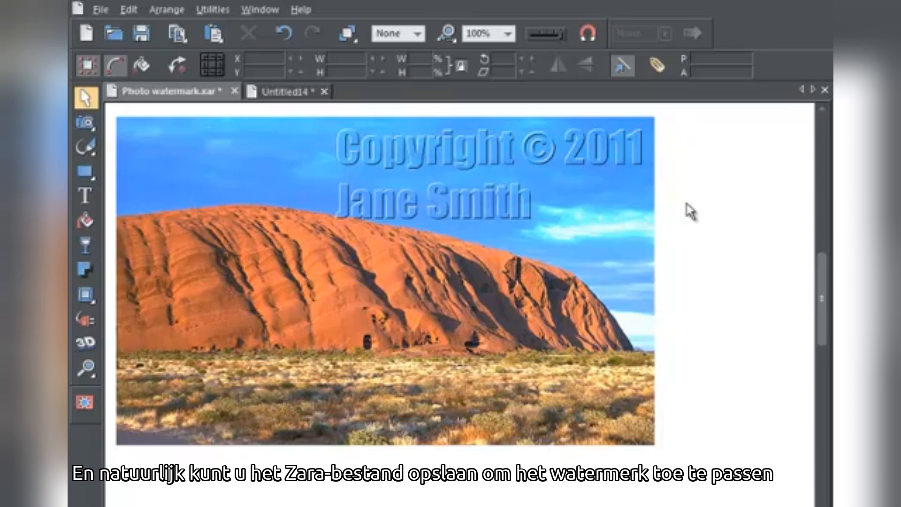